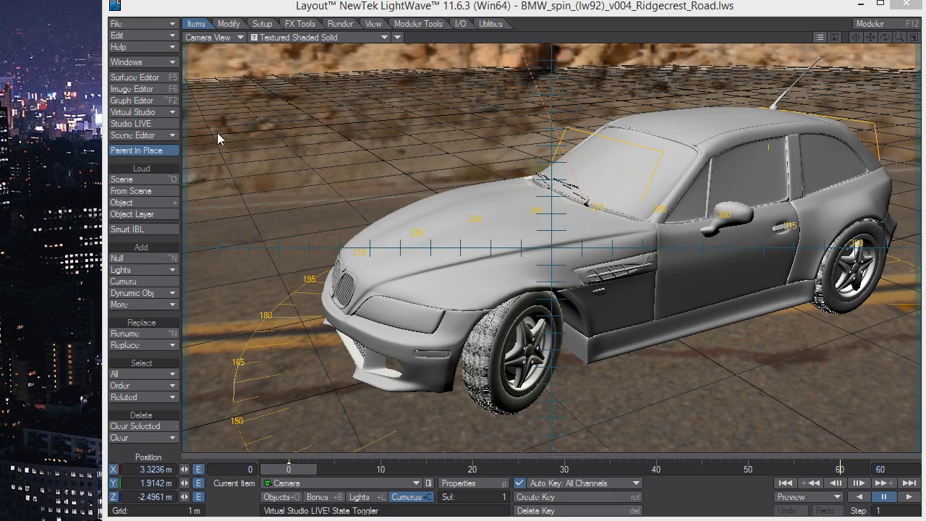
# Switch the camera viewport's display mode to VPR.
pyautogui.click(343, 40)
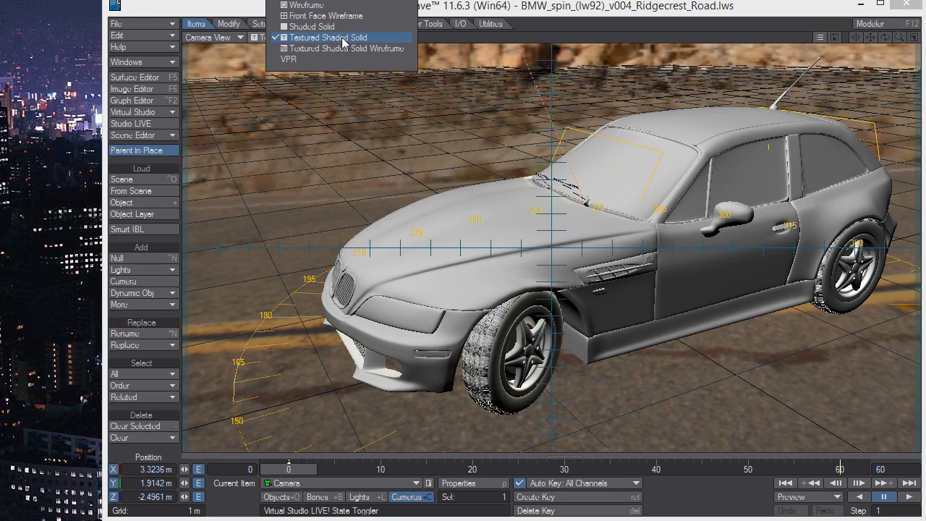
pyautogui.click(291, 61)
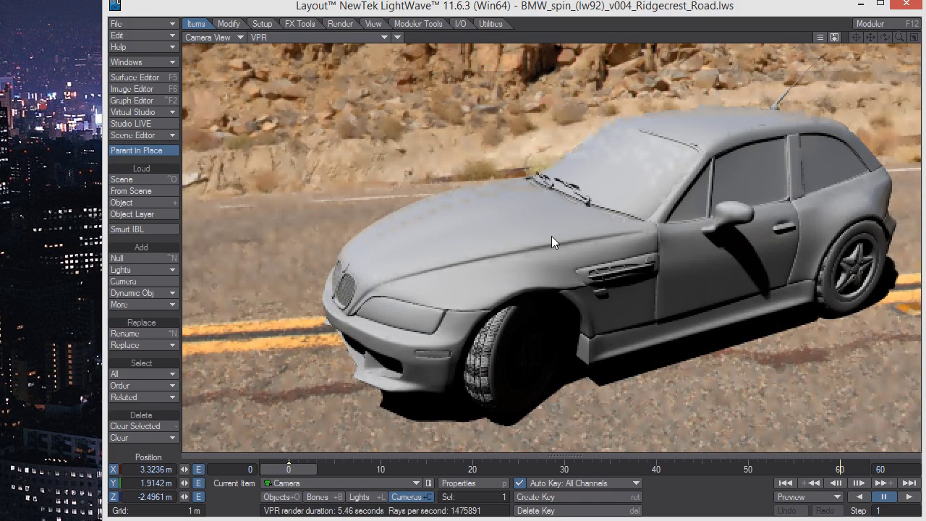
# In the Surface Editor, give the glass surface 74% transparency, 51% specularity and 20% reflection.
pyautogui.press('F5')
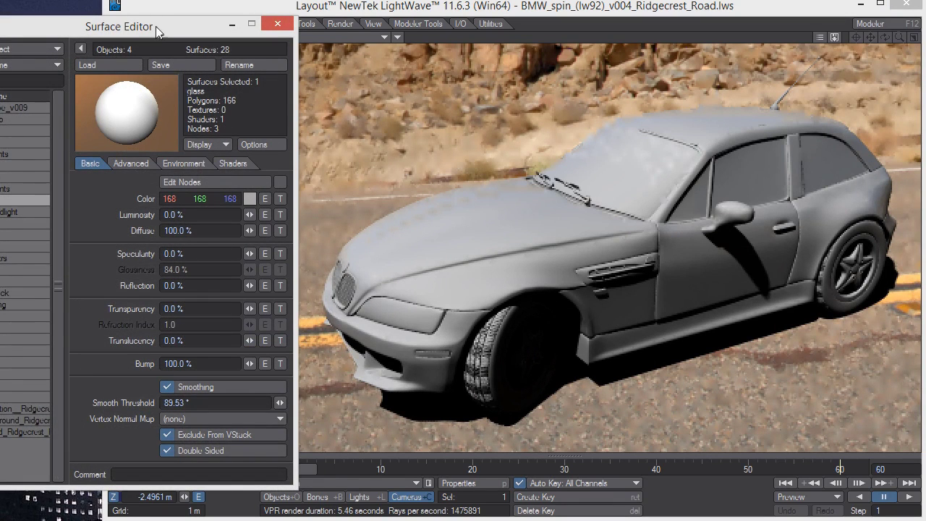
pyautogui.moveTo(155, 26); pyautogui.dragTo(217, 23)
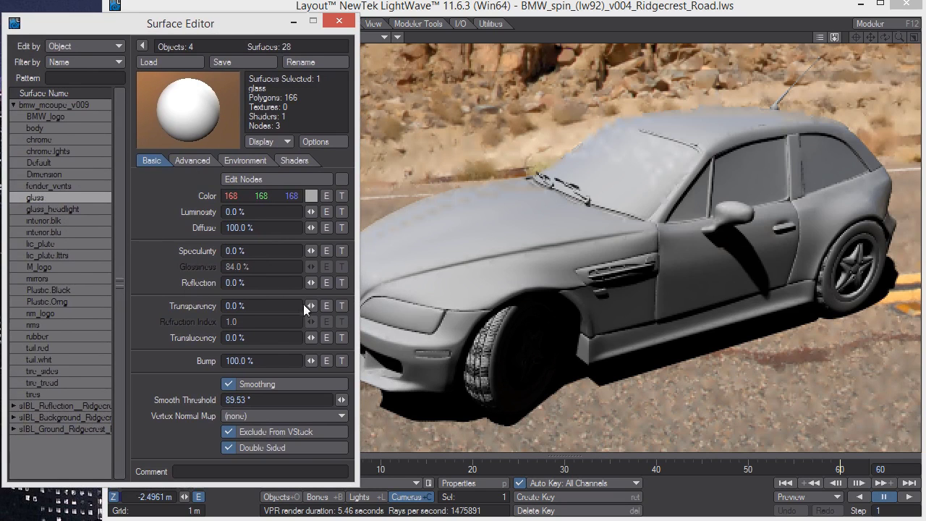
pyautogui.moveTo(309, 305); pyautogui.dragTo(312, 302)
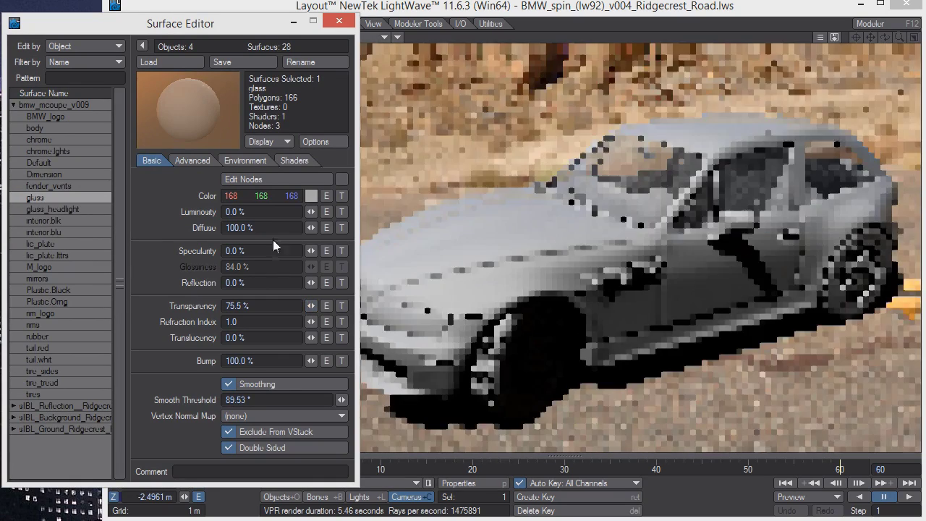
pyautogui.moveTo(310, 251); pyautogui.dragTo(310, 285)
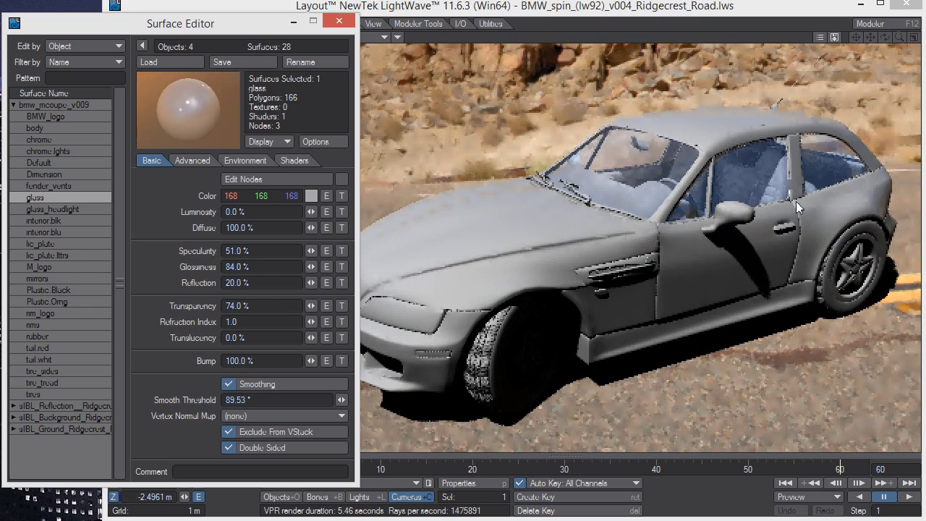
# Give the car's body surface 54.5% specularity, 48% reflection and an HSV colour value of 95.
pyautogui.click(510, 224)
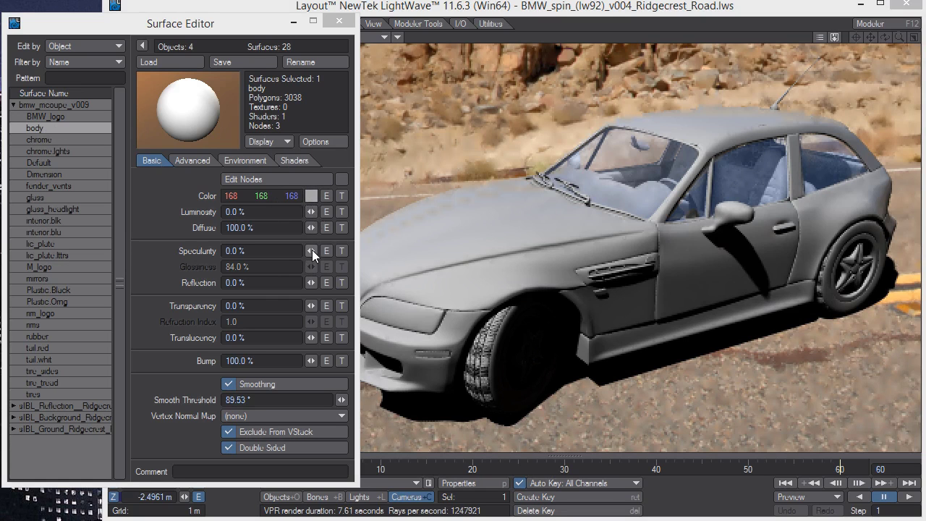
pyautogui.moveTo(312, 249); pyautogui.dragTo(351, 250)
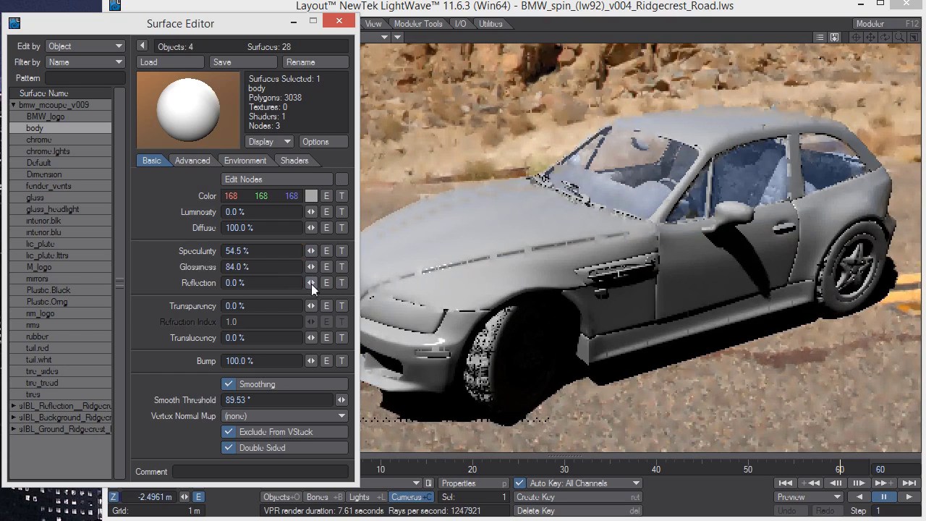
pyautogui.moveTo(311, 284); pyautogui.dragTo(358, 284)
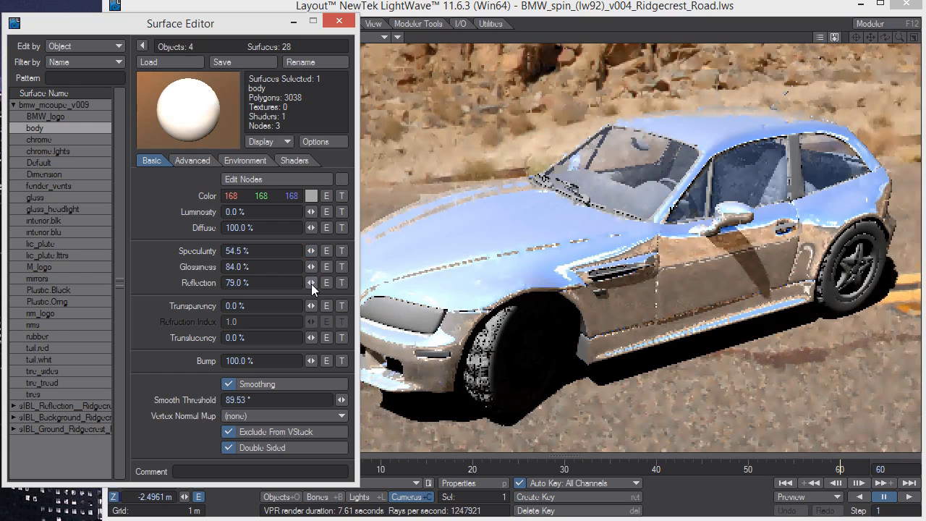
pyautogui.moveTo(312, 284); pyautogui.dragTo(304, 282)
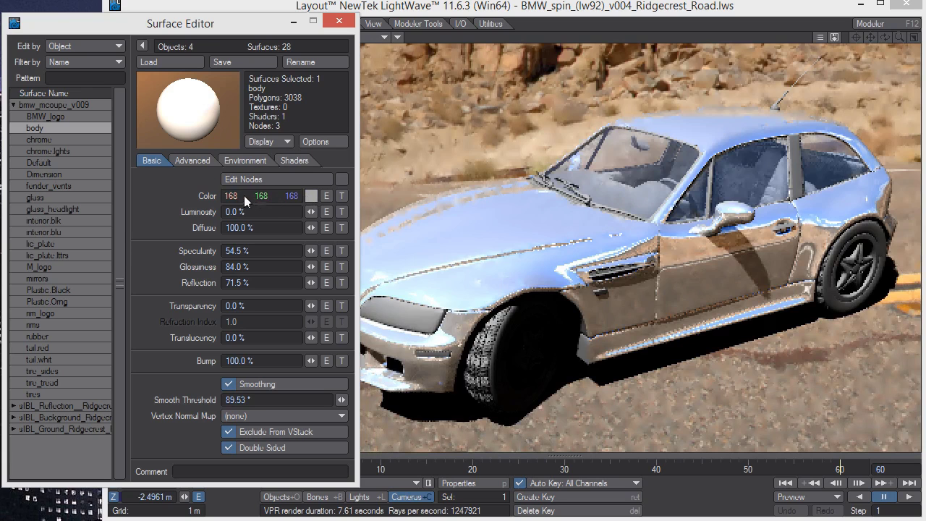
pyautogui.rightClick(284, 196)
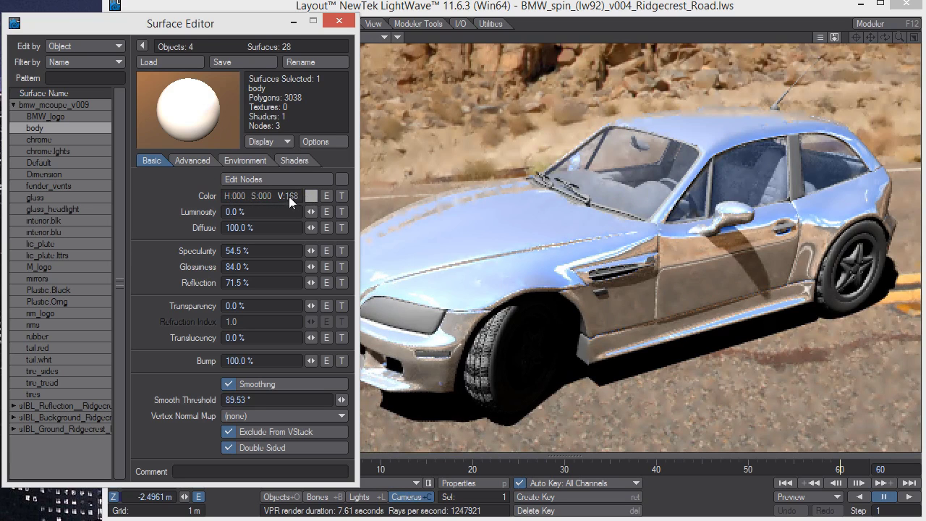
pyautogui.moveTo(292, 195); pyautogui.dragTo(246, 195)
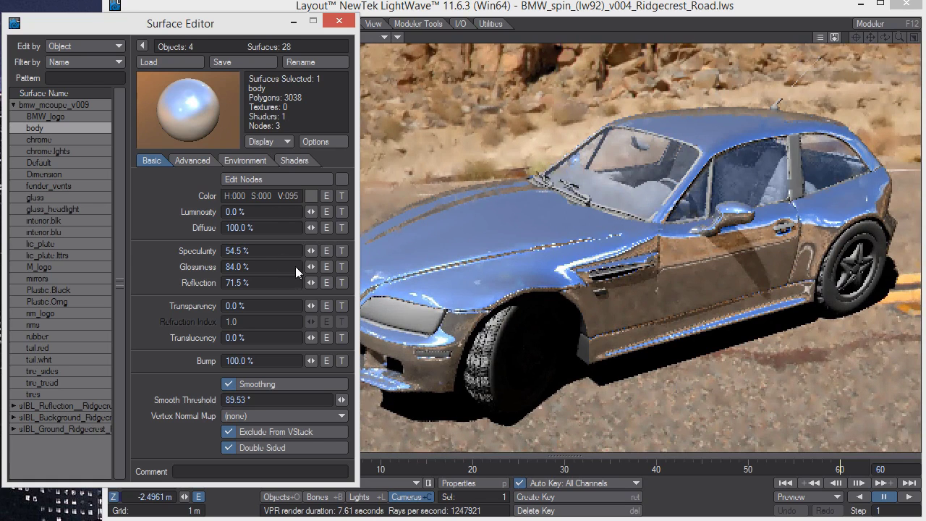
pyautogui.moveTo(309, 283); pyautogui.dragTo(310, 284)
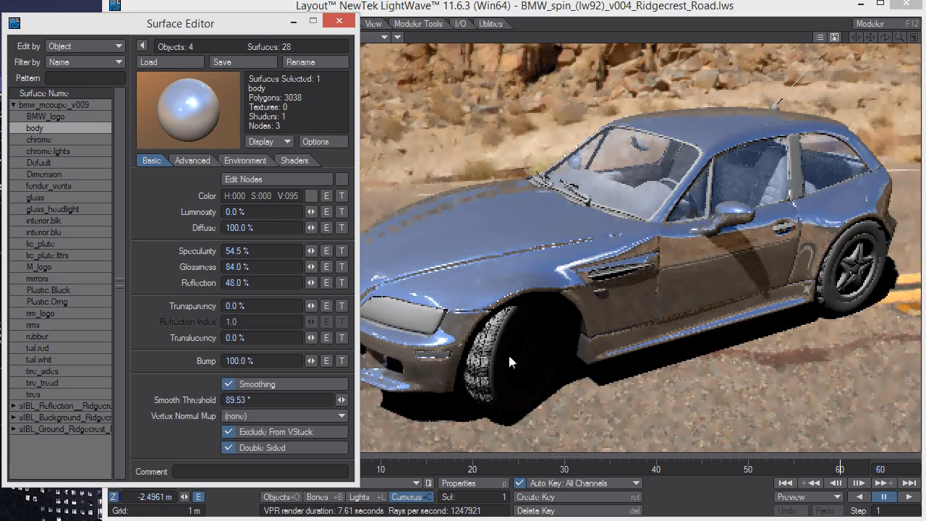
# Set the glass_headlight surface to 11% reflection and 62.5% transparency.
pyautogui.keyDown('ctrl'); pyautogui.keyDown('shift'); pyautogui.click(397, 314); pyautogui.keyUp('shift'); pyautogui.keyUp('ctrl')
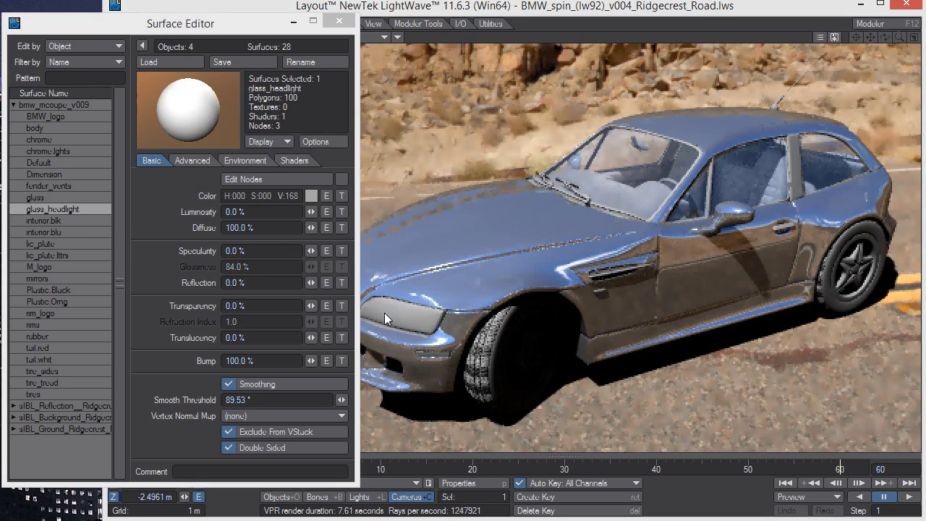
pyautogui.moveTo(309, 285); pyautogui.dragTo(343, 305)
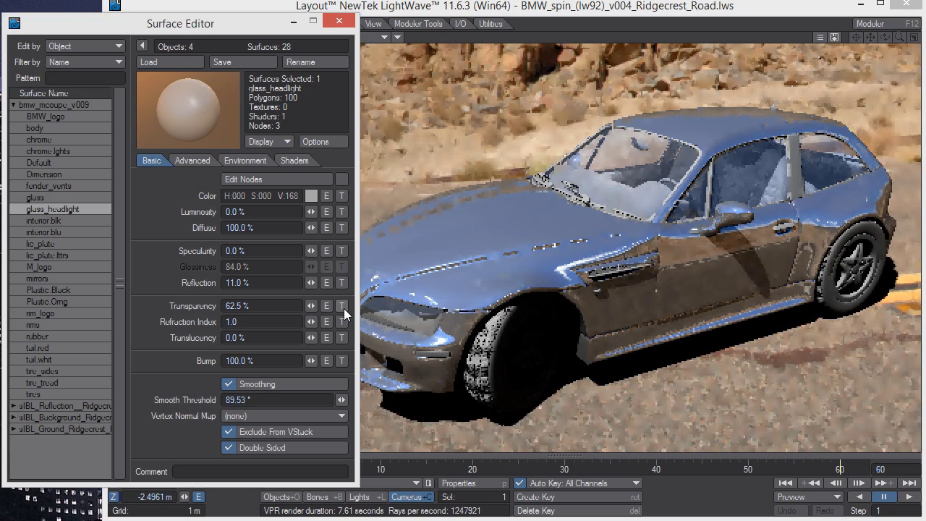
# Darken the tire_sides surface to a colour value of 20, with 30.5% specularity and 8.5% reflection.
pyautogui.click(494, 349)
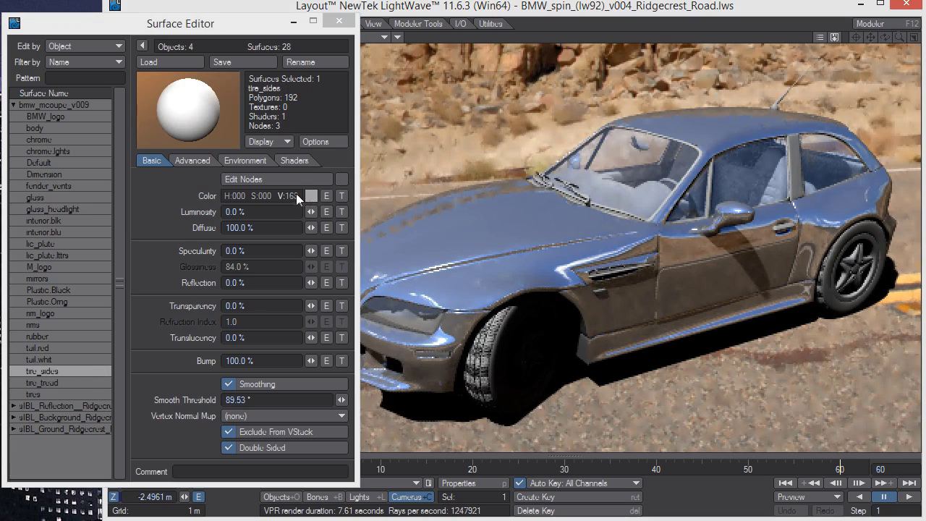
pyautogui.moveTo(296, 194)
pyautogui.mouseDown()
pyautogui.moveTo(280, 194)
pyautogui.moveTo(294, 194)
pyautogui.mouseUp()
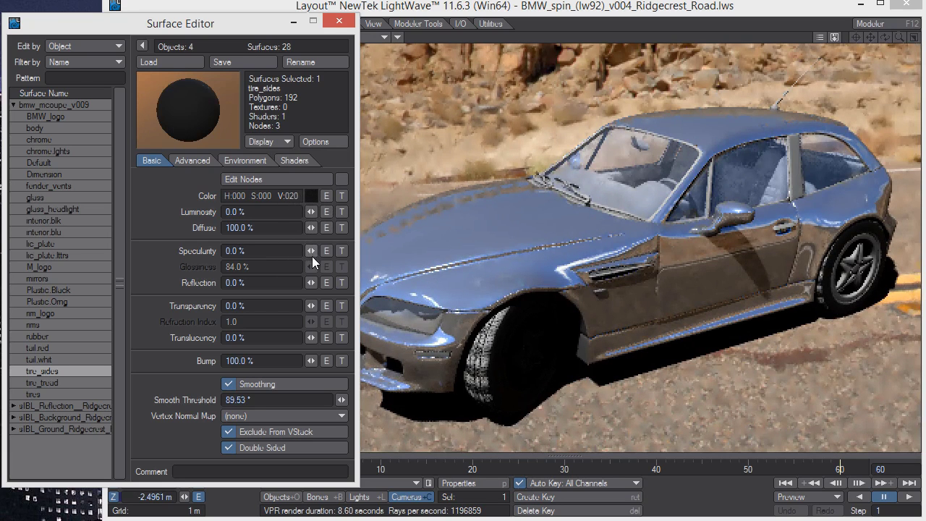
pyautogui.moveTo(312, 253); pyautogui.dragTo(339, 350)
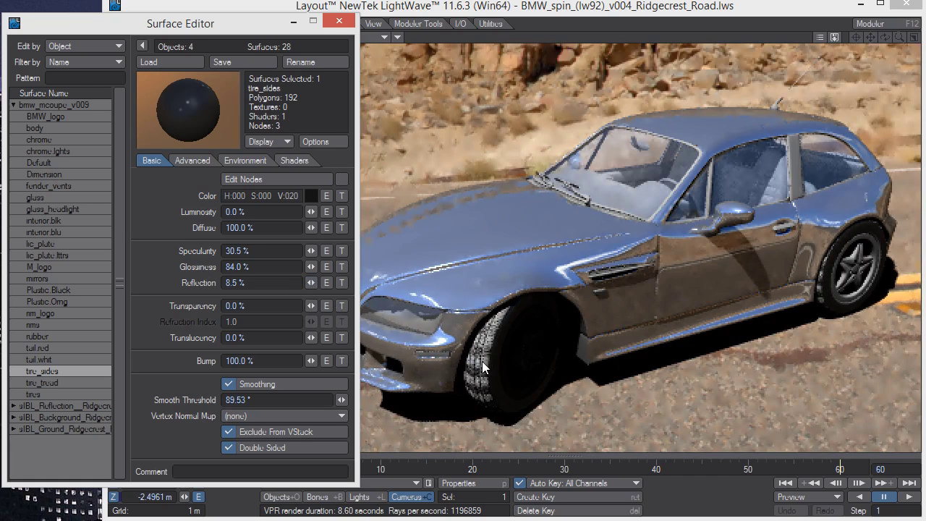
# Copy the tire_sides surface settings onto tire_tread and set the tread's smooth threshold to 41.26°.
pyautogui.click(483, 361)
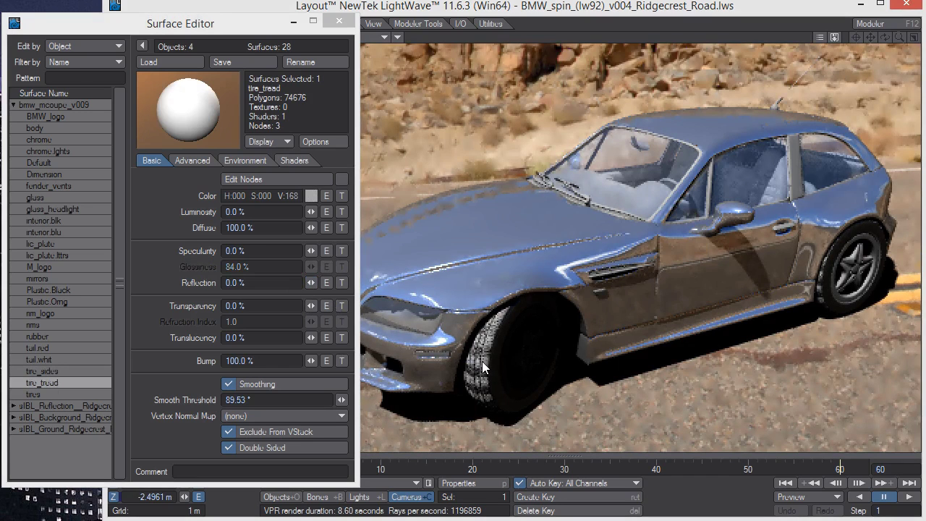
pyautogui.click(44, 371)
pyautogui.rightClick(44, 370)
pyautogui.click(44, 370)
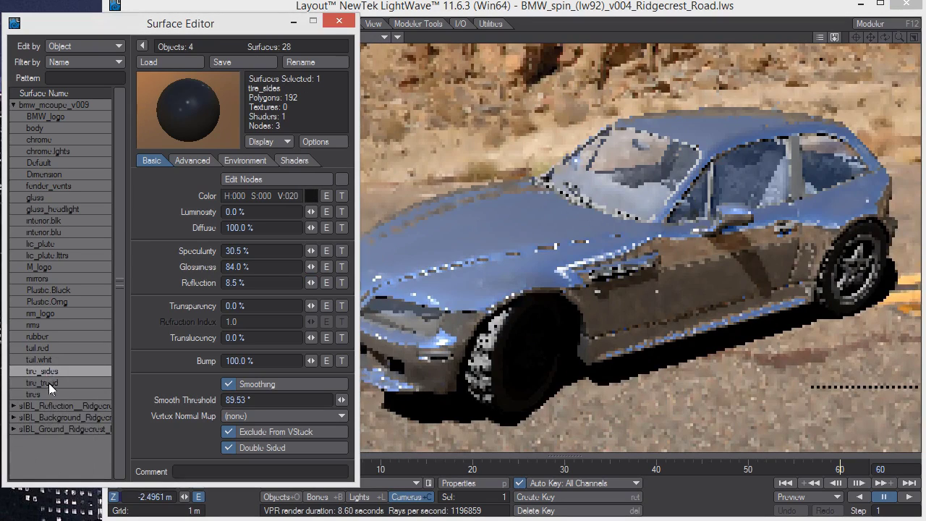
pyautogui.rightClick(48, 383)
pyautogui.click(45, 394)
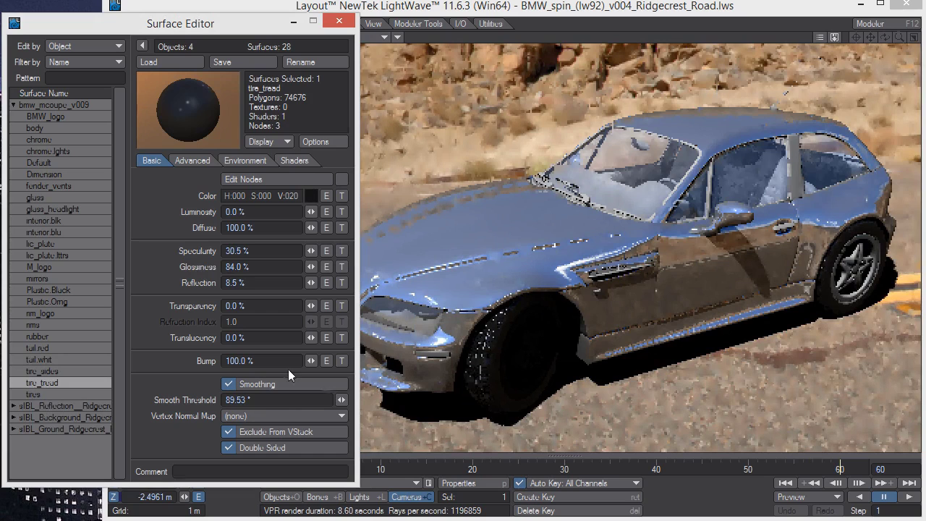
pyautogui.click(340, 401)
pyautogui.moveTo(342, 400); pyautogui.dragTo(340, 402)
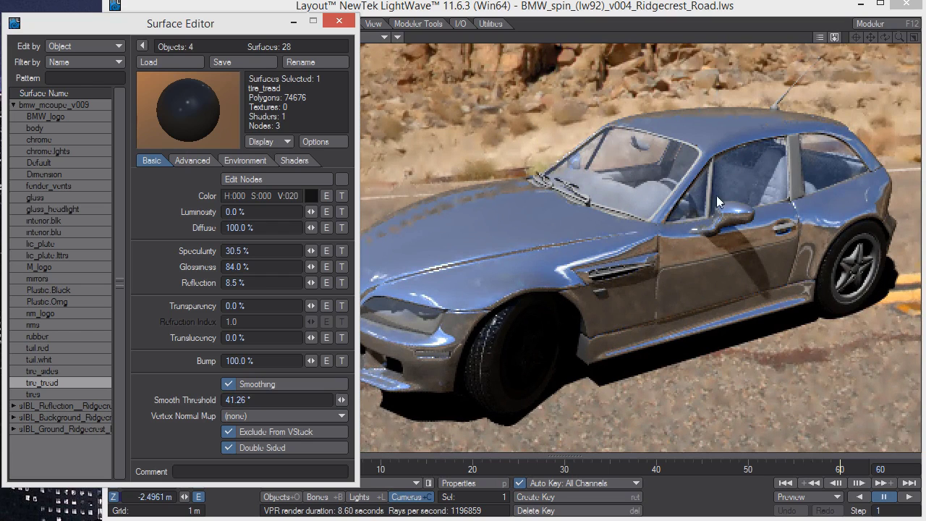
# Show the car's seat backrest close up in the Perspective view with VPR rendering.
pyautogui.click(791, 172)
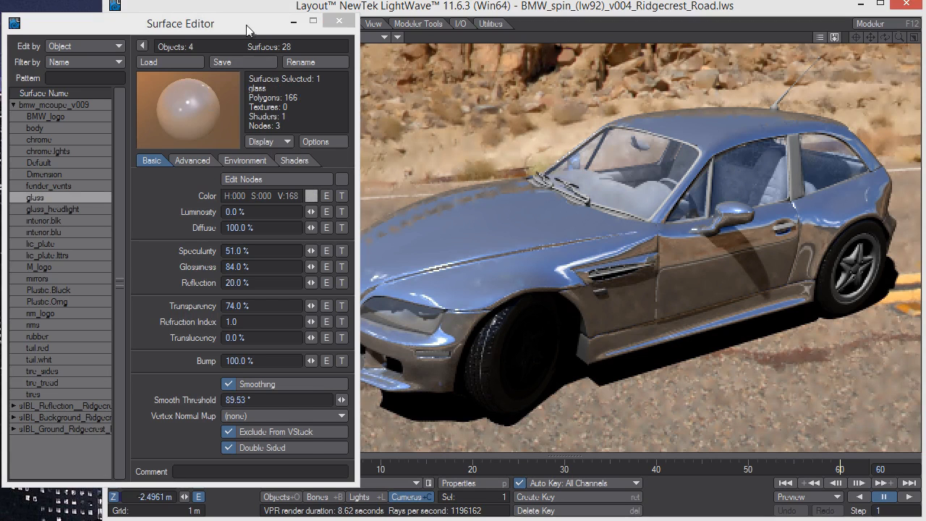
pyautogui.moveTo(248, 25); pyautogui.dragTo(199, 81)
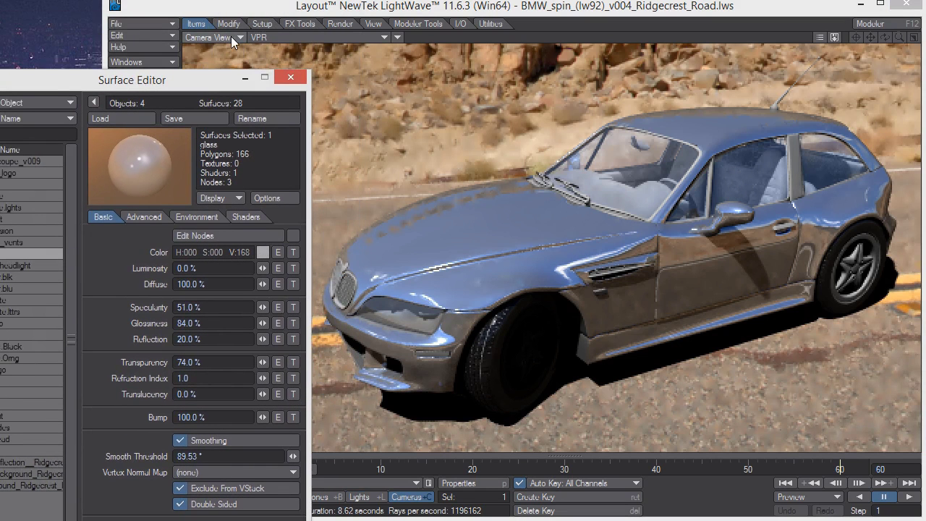
pyautogui.click(263, 37)
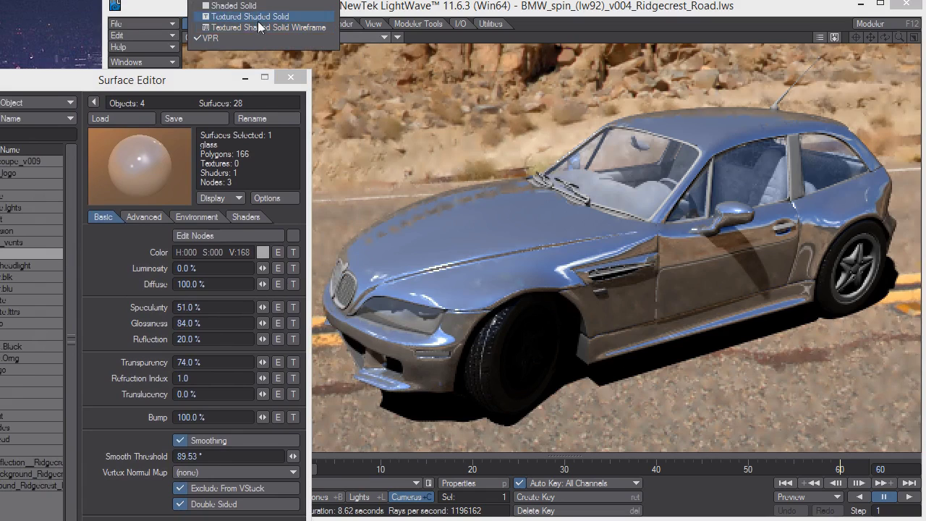
pyautogui.click(250, 16)
pyautogui.click(228, 36)
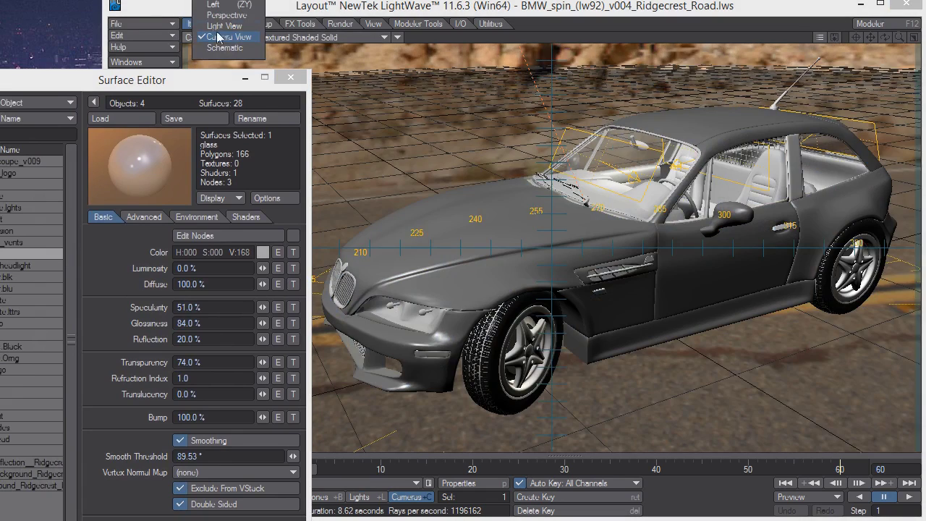
pyautogui.click(250, 16)
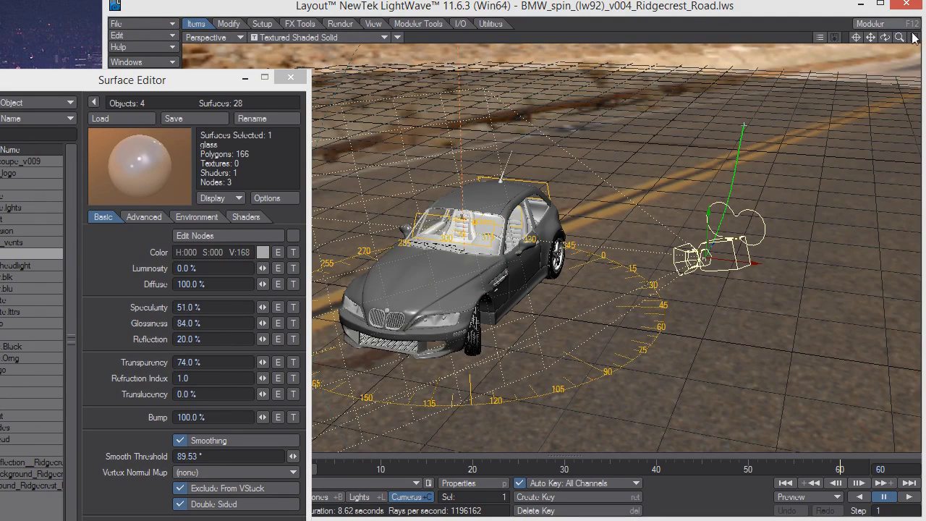
pyautogui.moveTo(900, 37); pyautogui.dragTo(138, 94)
pyautogui.moveTo(870, 40)
pyautogui.mouseDown()
pyautogui.moveTo(138, 94)
pyautogui.moveTo(872, 39)
pyautogui.mouseUp()
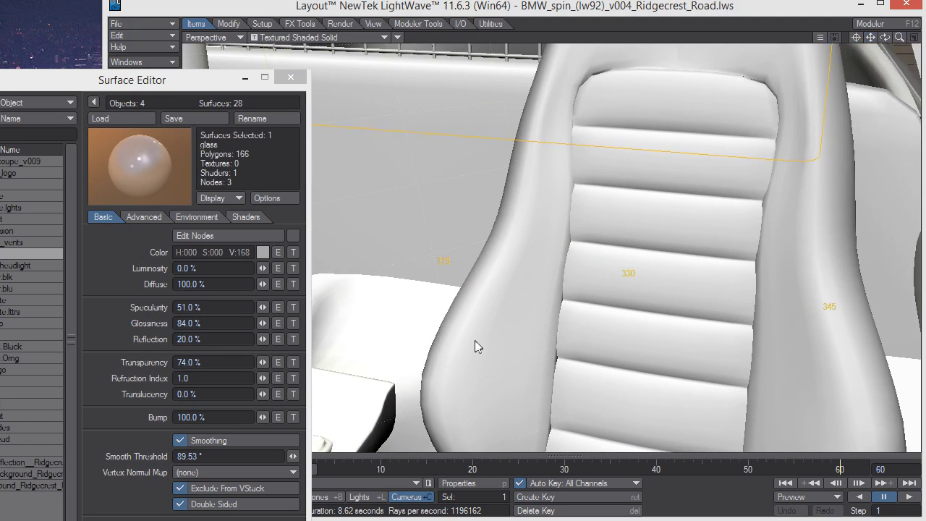
pyautogui.click(268, 37)
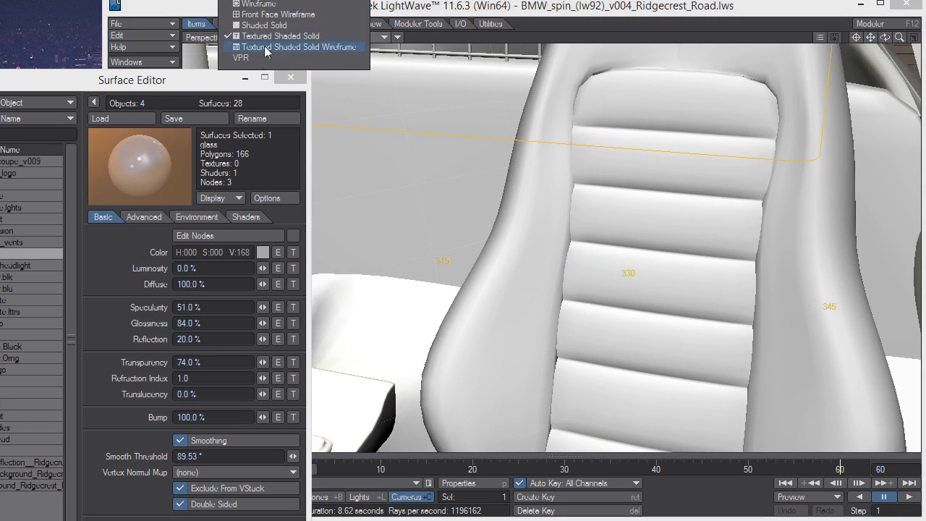
pyautogui.click(261, 58)
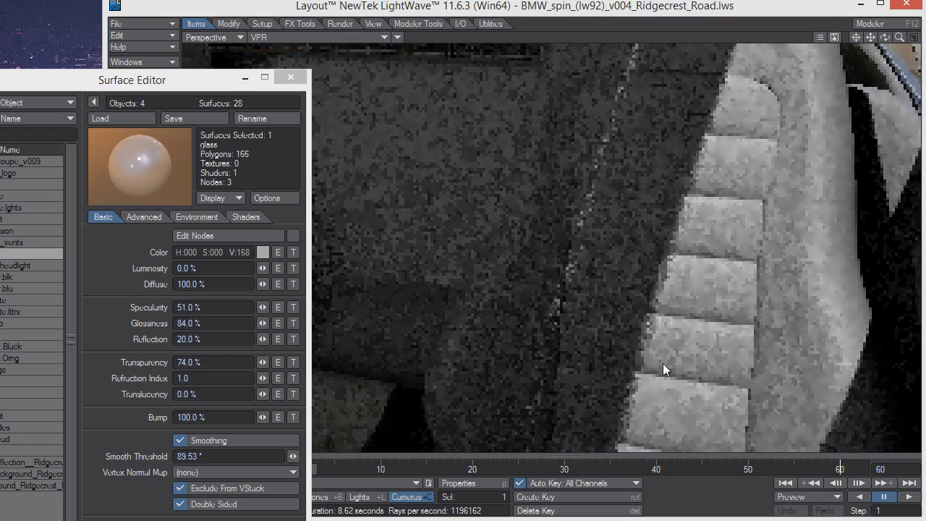
# Set the Interior.blk seat surface to a colour value of 29, 16% specularity and 44.5% glossiness.
pyautogui.click(731, 235)
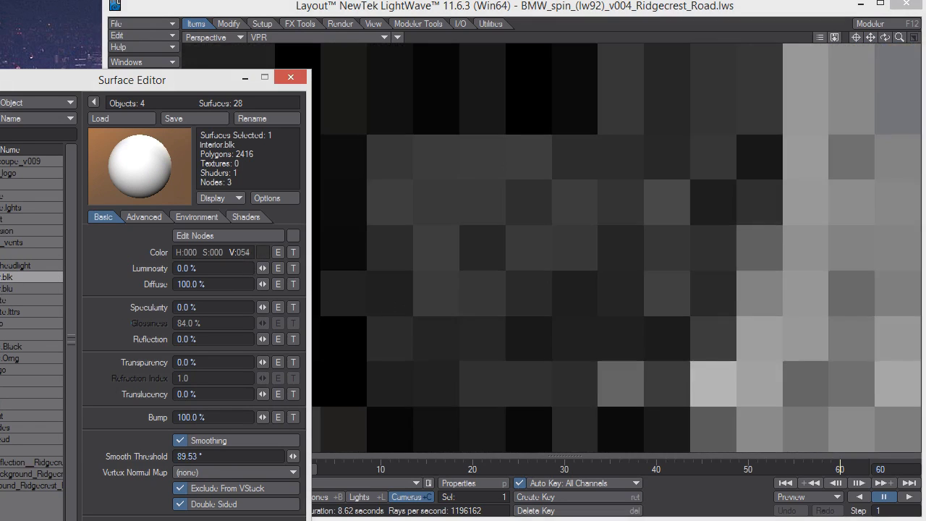
pyautogui.moveTo(239, 252)
pyautogui.mouseDown()
pyautogui.moveTo(202, 252)
pyautogui.moveTo(222, 252)
pyautogui.mouseUp()
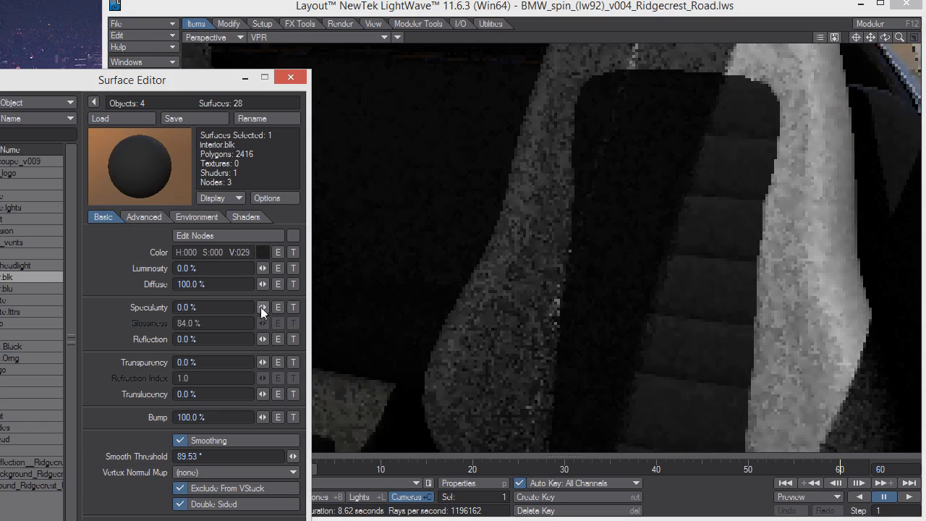
pyautogui.moveTo(262, 307); pyautogui.dragTo(238, 323)
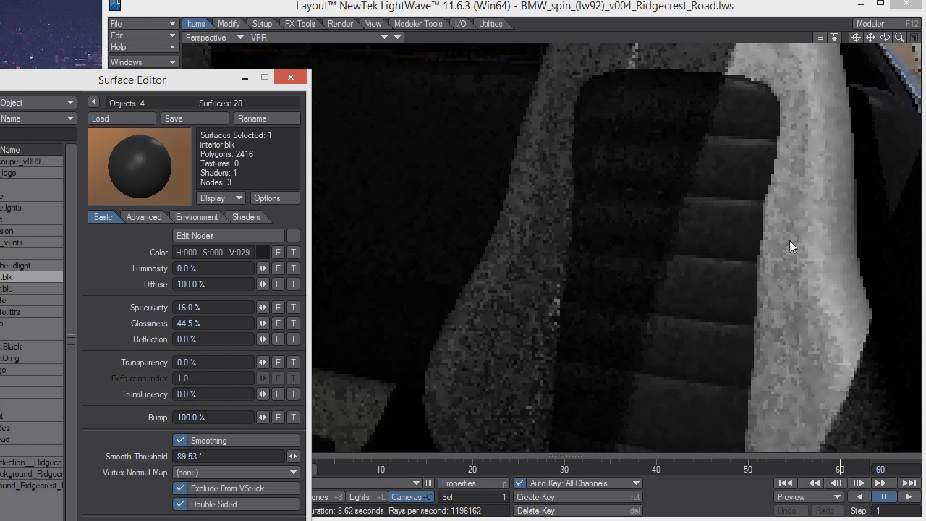
# Colour the interior.blu seat surface blue (hue 152, saturation 243, value 131) with 46% specularity, 45.5% glossiness and 8% reflection.
pyautogui.keyDown('ctrl'); pyautogui.keyDown('shift'); pyautogui.click(792, 256); pyautogui.keyUp('shift'); pyautogui.keyUp('ctrl')
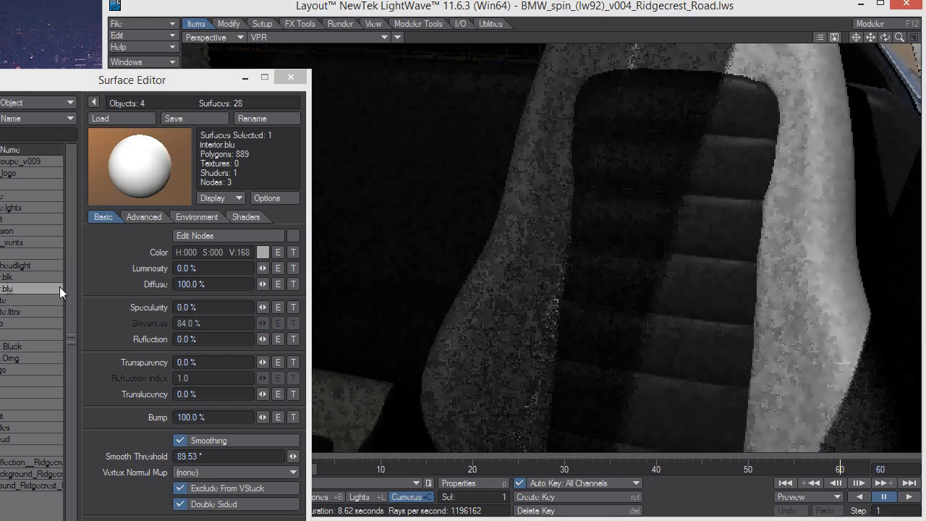
pyautogui.click(263, 252)
pyautogui.moveTo(668, 66); pyautogui.dragTo(585, 71)
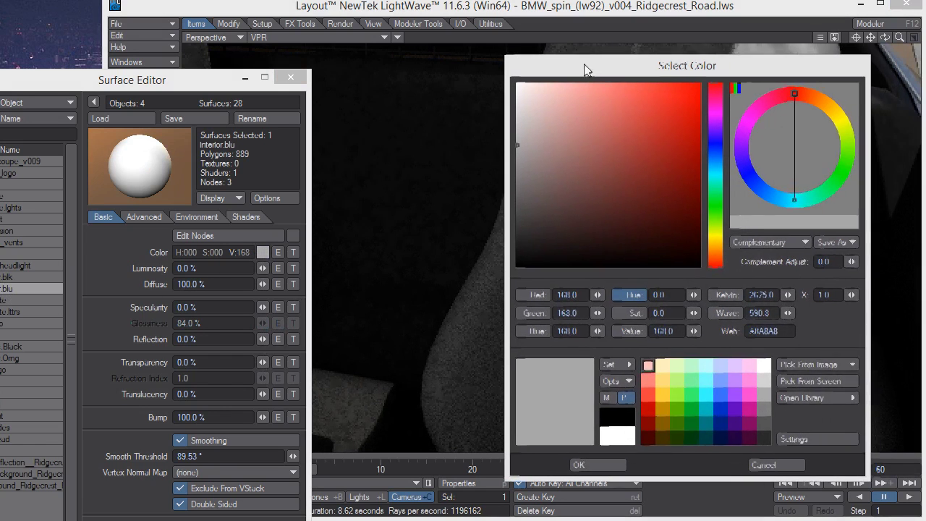
pyautogui.moveTo(768, 193); pyautogui.dragTo(763, 189)
pyautogui.moveTo(516, 143)
pyautogui.mouseDown()
pyautogui.moveTo(648, 144)
pyautogui.moveTo(690, 171)
pyautogui.mouseUp()
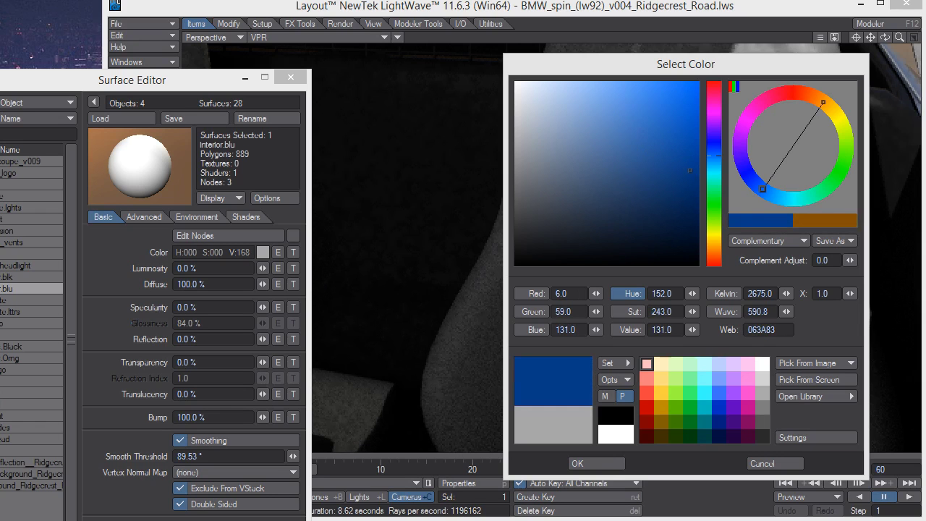
pyautogui.click(592, 462)
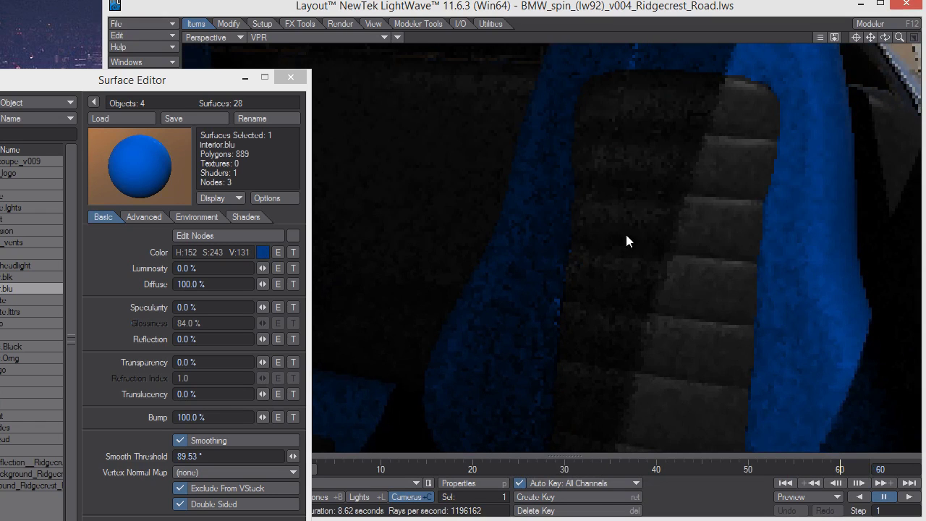
pyautogui.moveTo(265, 311); pyautogui.dragTo(236, 324)
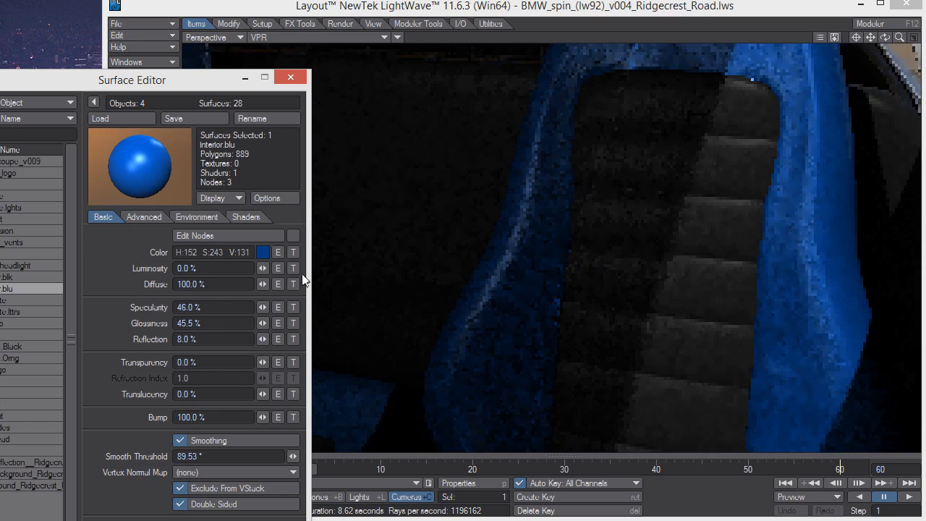
# Show the centre console's round gauges and switches close up in the Perspective view with VPR rendering.
pyautogui.click(284, 37)
pyautogui.click(282, 27)
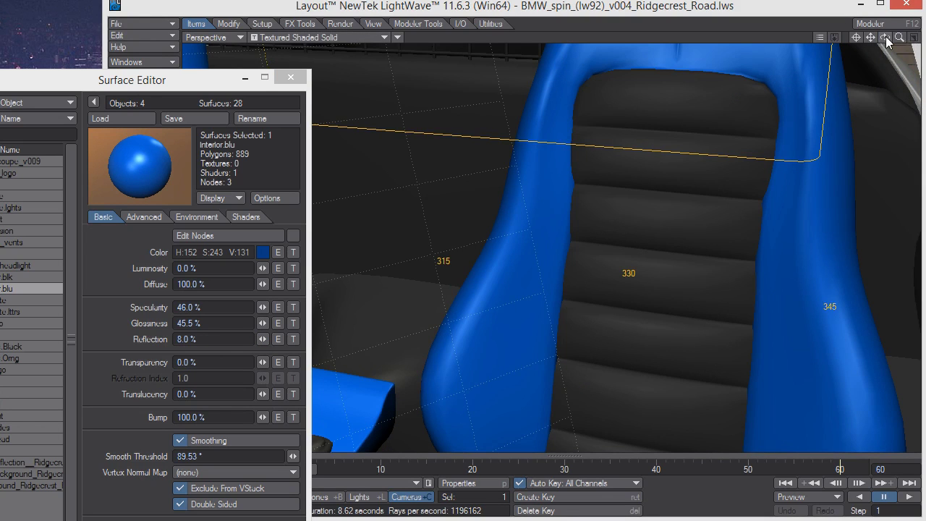
pyautogui.moveTo(886, 37)
pyautogui.mouseDown()
pyautogui.moveTo(138, 94)
pyautogui.moveTo(886, 42)
pyautogui.mouseUp()
pyautogui.moveTo(138, 94); pyautogui.dragTo(872, 42)
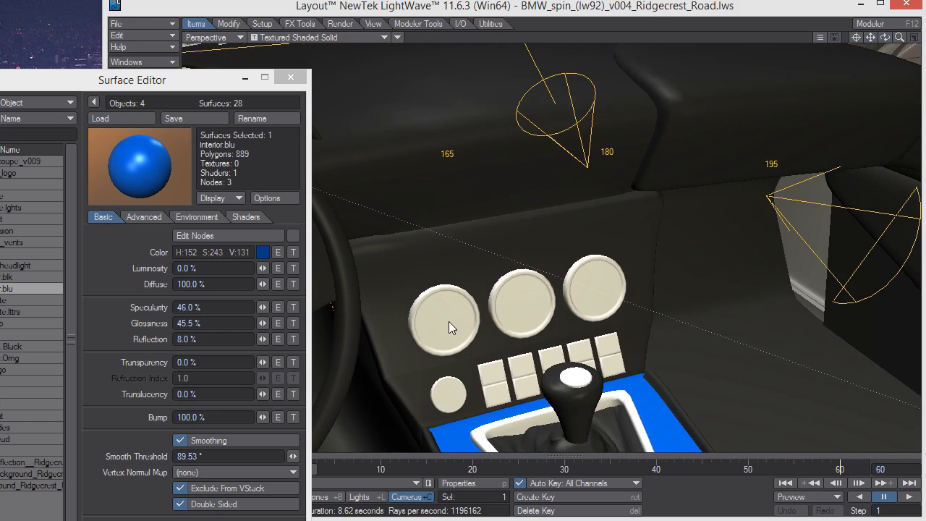
pyautogui.click(346, 37)
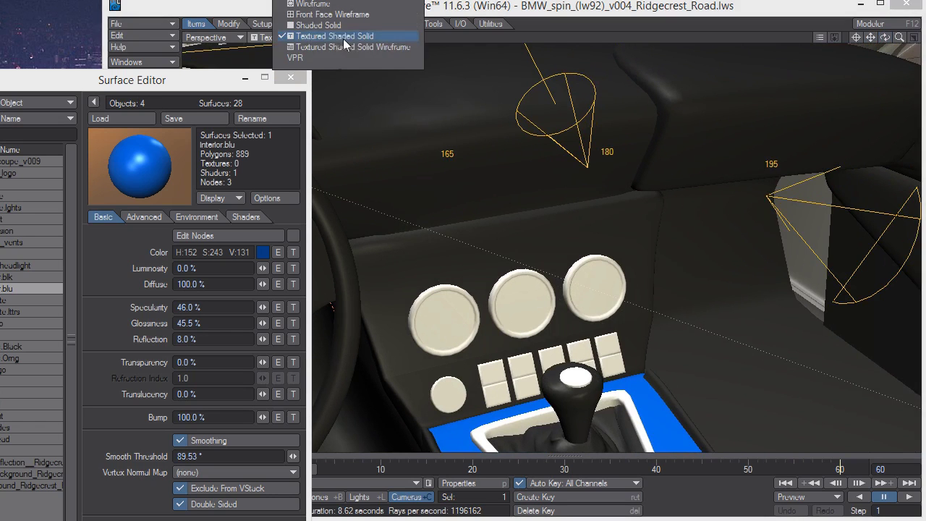
pyautogui.click(331, 59)
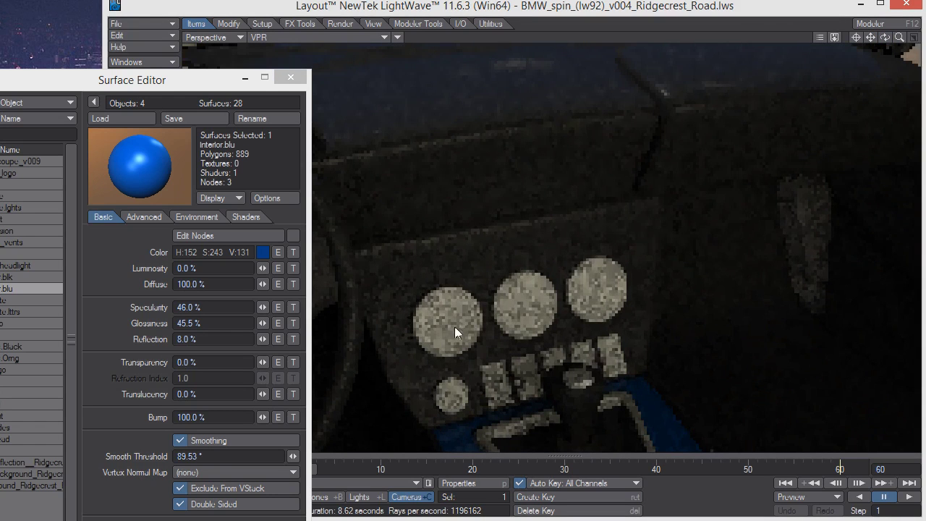
# Set the Plastic.Black gauge surface to a colour value of 21, 65% specularity, 84.5% glossiness and 20.5% reflection.
pyautogui.click(454, 322)
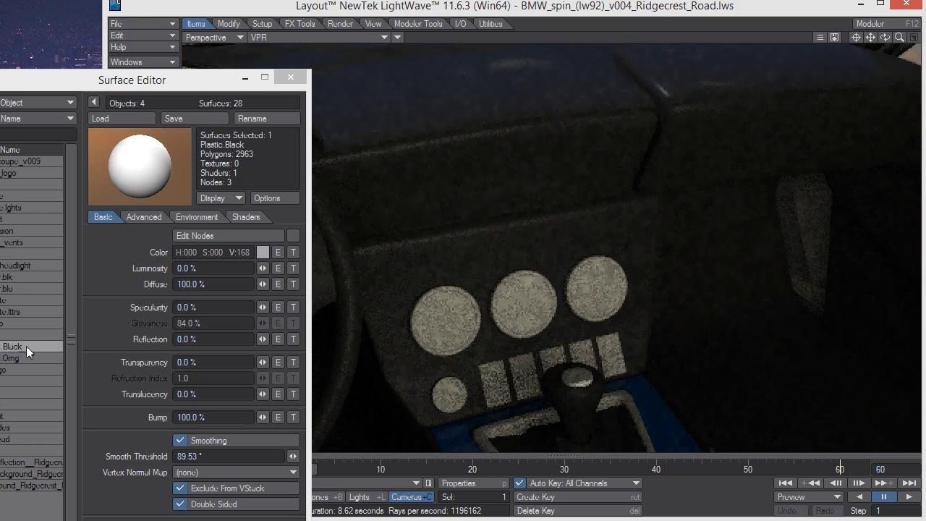
pyautogui.moveTo(245, 254); pyautogui.dragTo(177, 254)
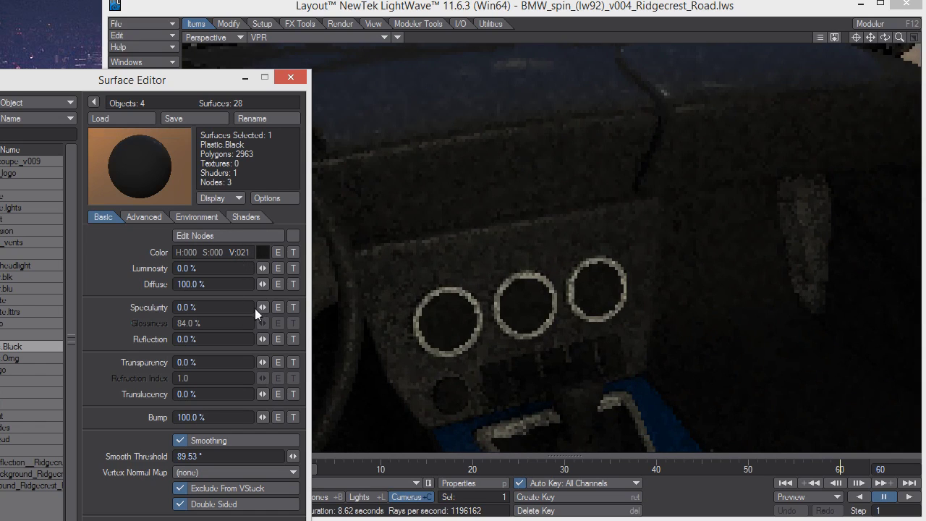
pyautogui.moveTo(262, 307); pyautogui.dragTo(308, 307)
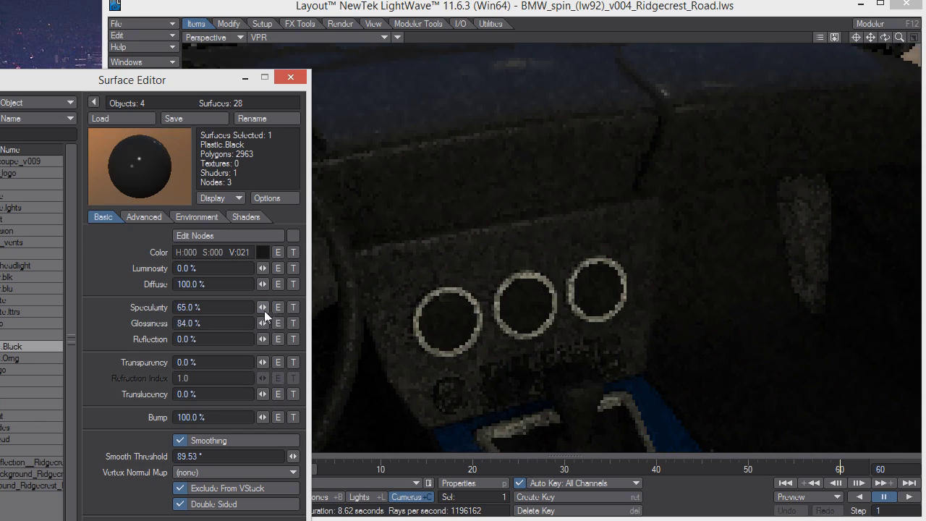
pyautogui.moveTo(261, 322); pyautogui.dragTo(266, 340)
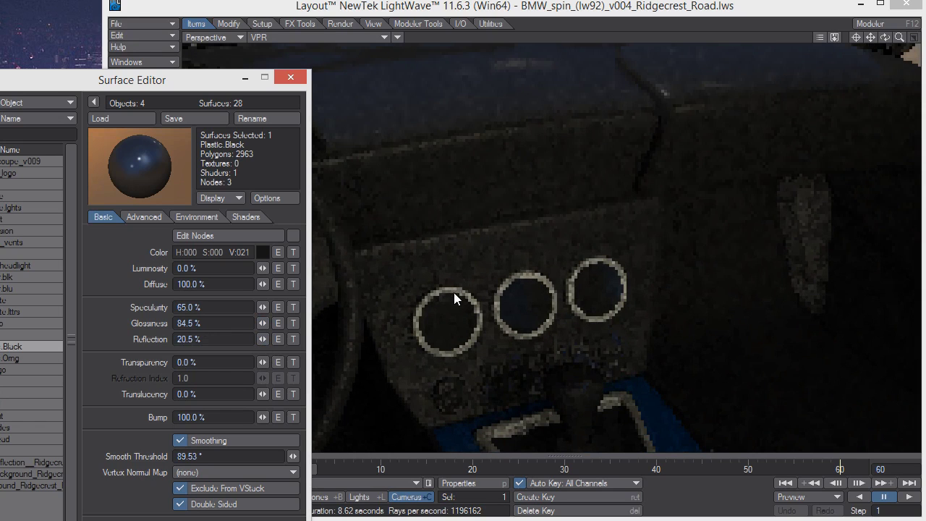
# Set the chrome surface of the gauge rings to 60% reflection and a colour value of 129.
pyautogui.click(457, 290)
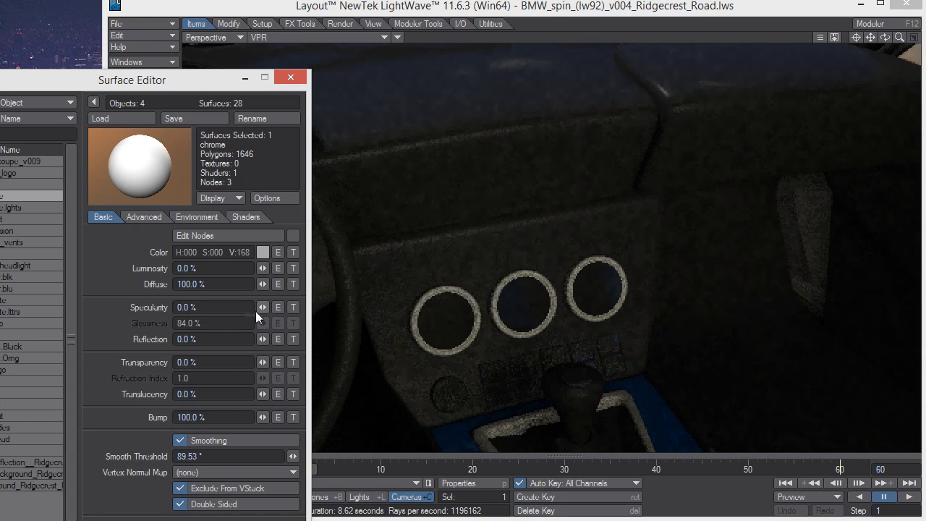
pyautogui.moveTo(262, 339); pyautogui.dragTo(304, 339)
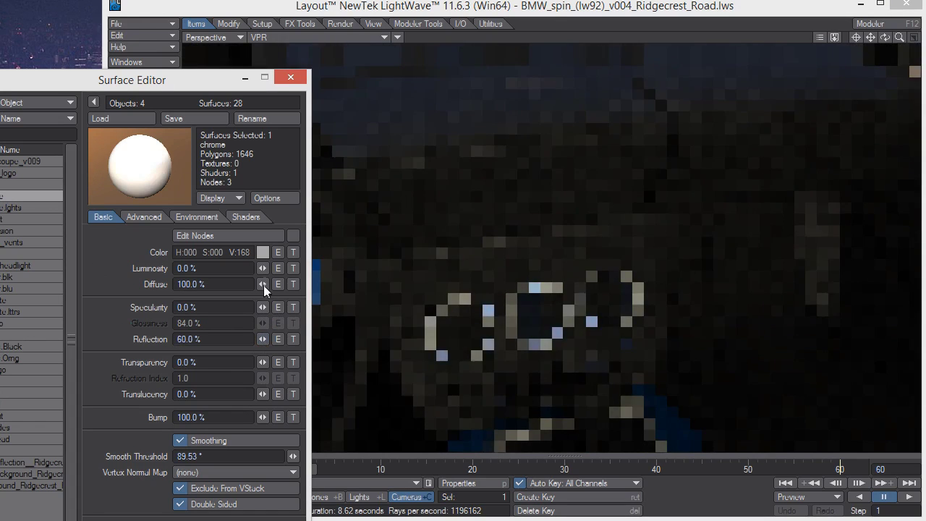
pyautogui.click(263, 252)
pyautogui.click(180, 275)
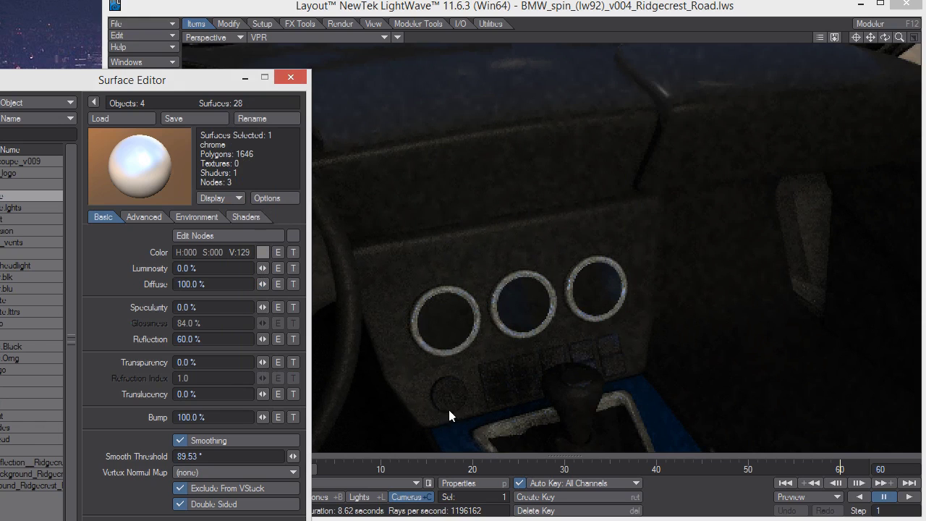
# Show the whole car from outside in the Perspective view with VPR rendering, keeping the full surface list visible beside it.
pyautogui.moveTo(885, 37); pyautogui.dragTo(138, 94)
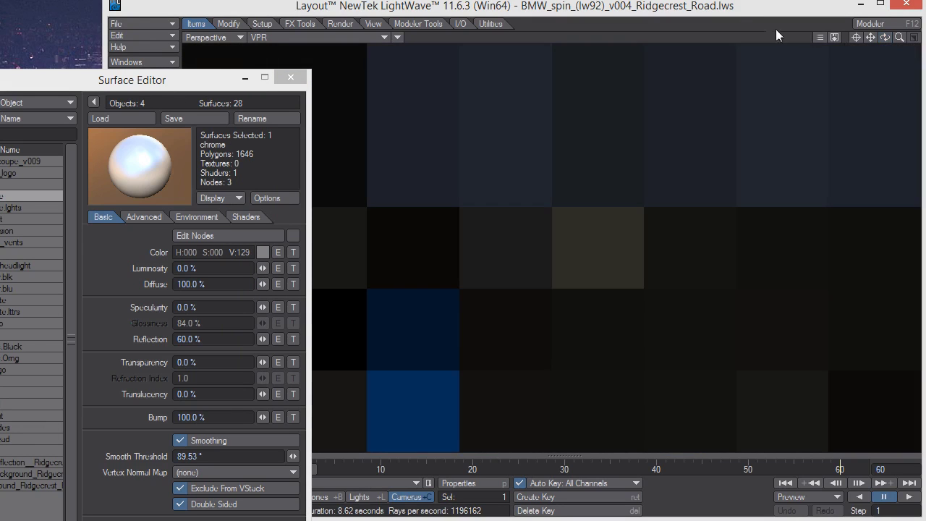
pyautogui.click(270, 35)
pyautogui.click(269, 15)
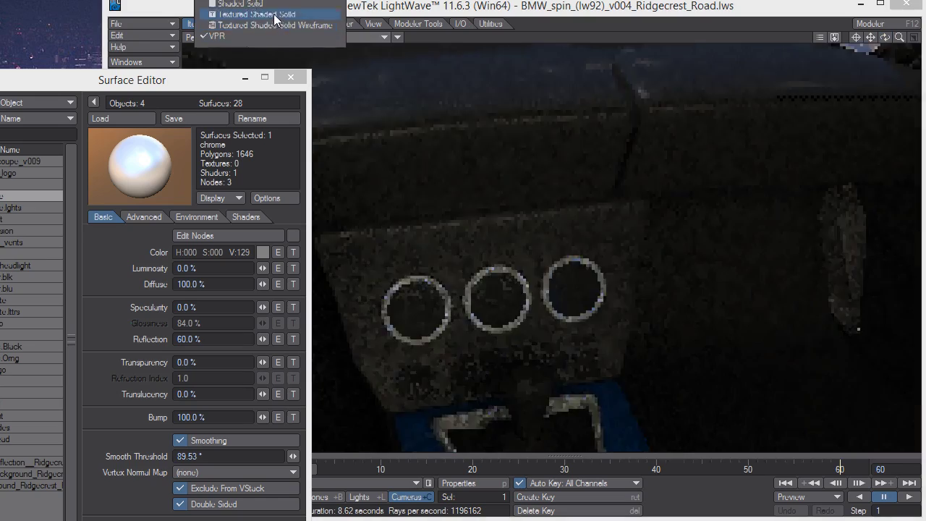
pyautogui.moveTo(885, 37); pyautogui.dragTo(840, 43)
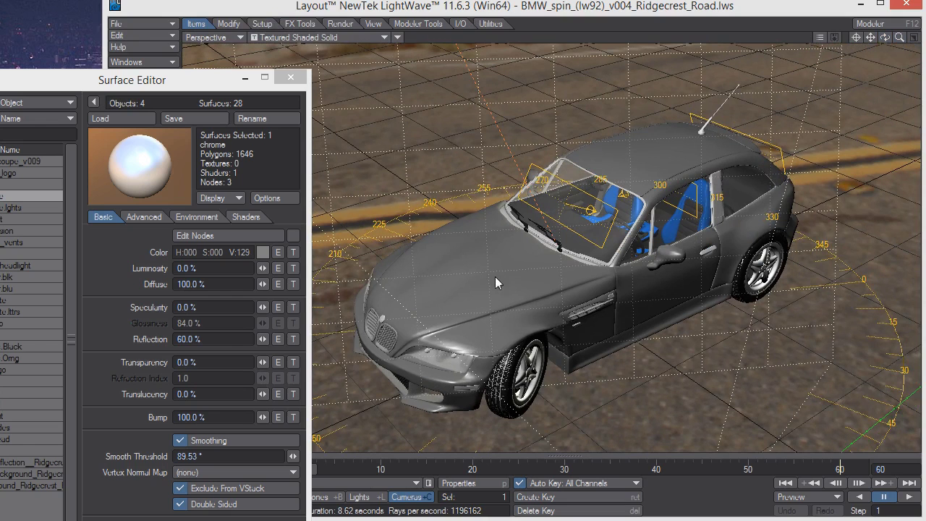
pyautogui.moveTo(110, 81); pyautogui.dragTo(224, 57)
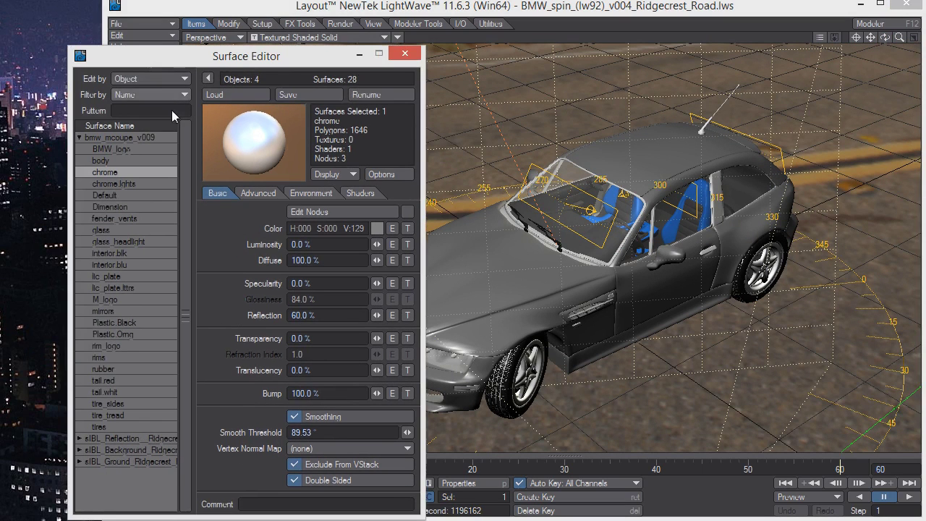
pyautogui.click(524, 279)
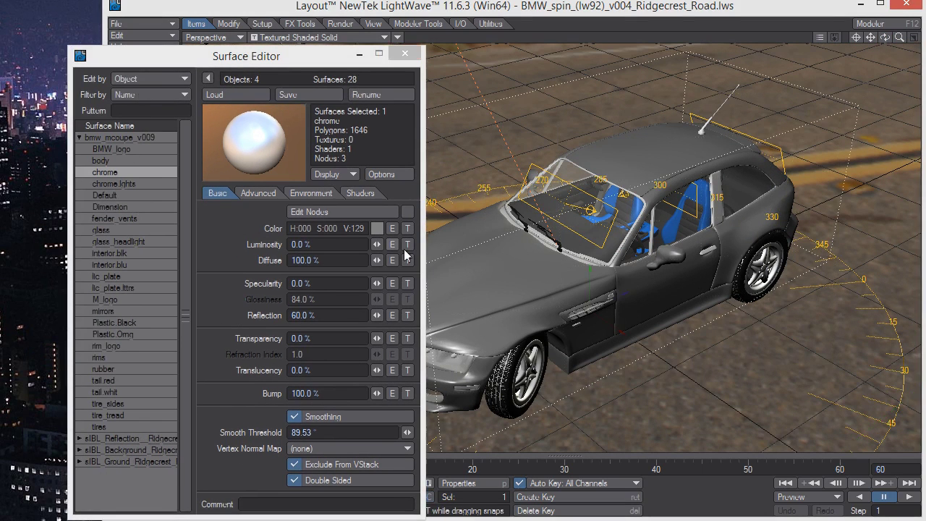
pyautogui.click(335, 37)
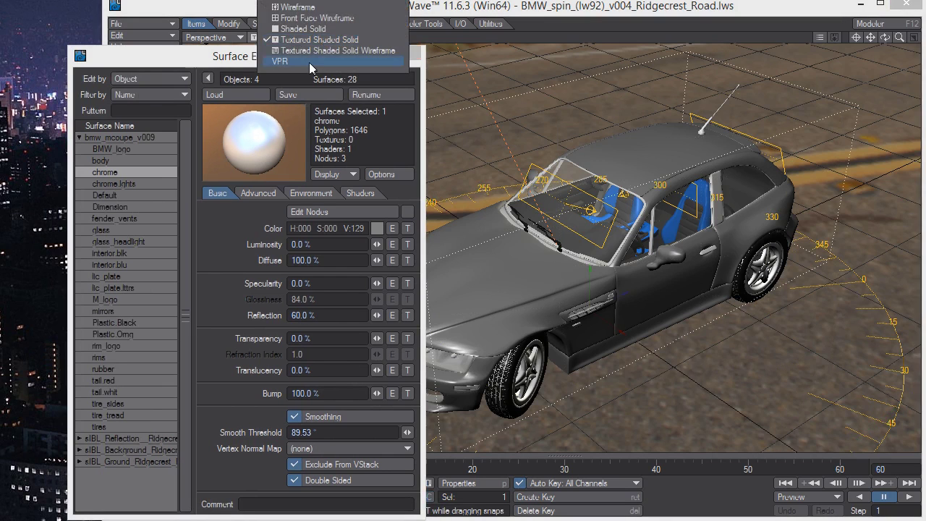
pyautogui.click(325, 69)
# Check the surface settings of the body, window glass and headlight glass on the rendered car, with the Surface Editor clear of the hood.
pyautogui.click(507, 269)
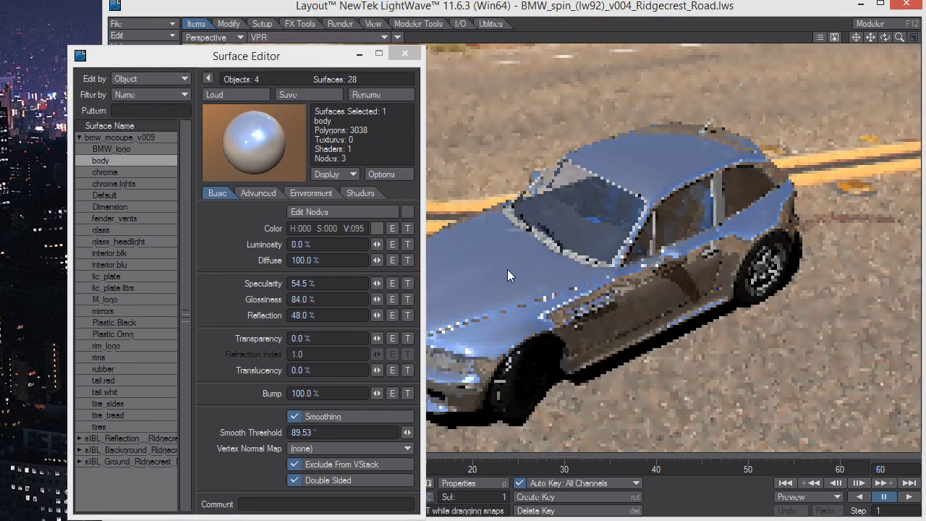
pyautogui.click(653, 219)
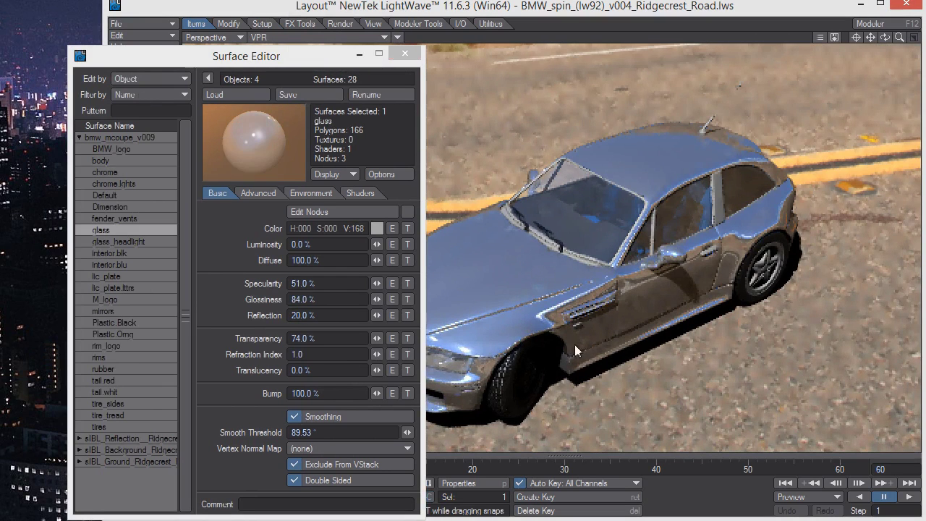
pyautogui.click(525, 371)
pyautogui.click(449, 361)
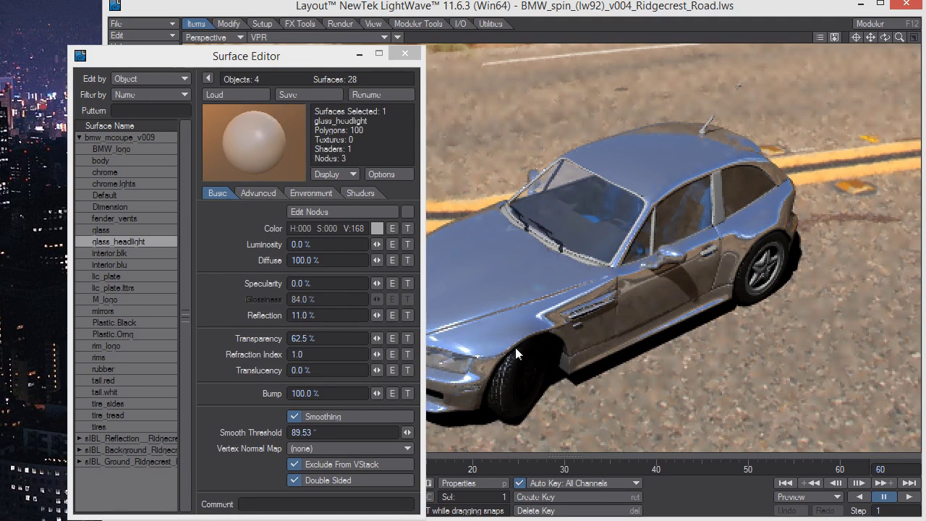
pyautogui.click(711, 251)
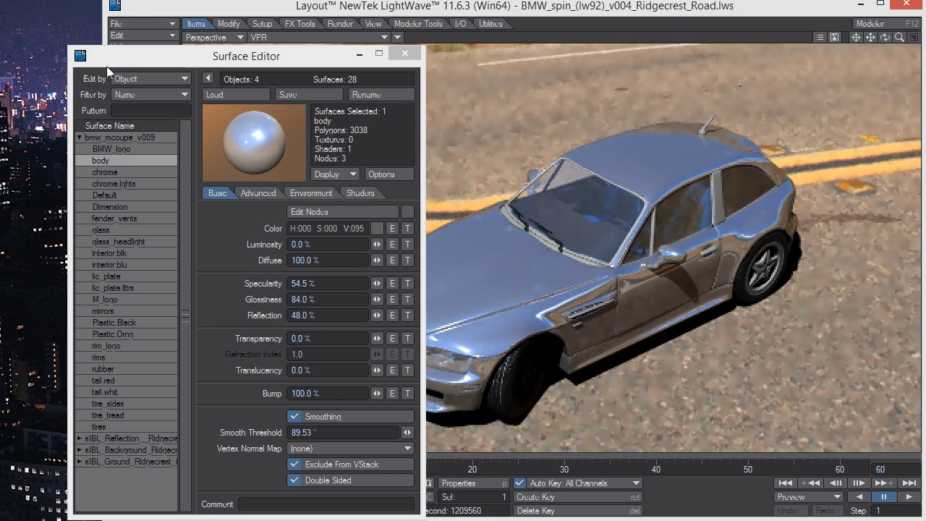
pyautogui.moveTo(112, 59); pyautogui.dragTo(42, 27)
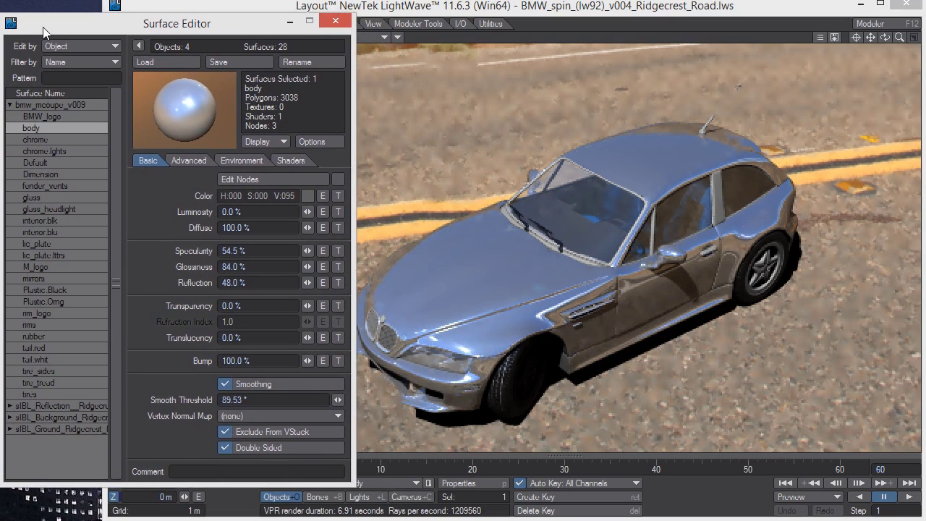